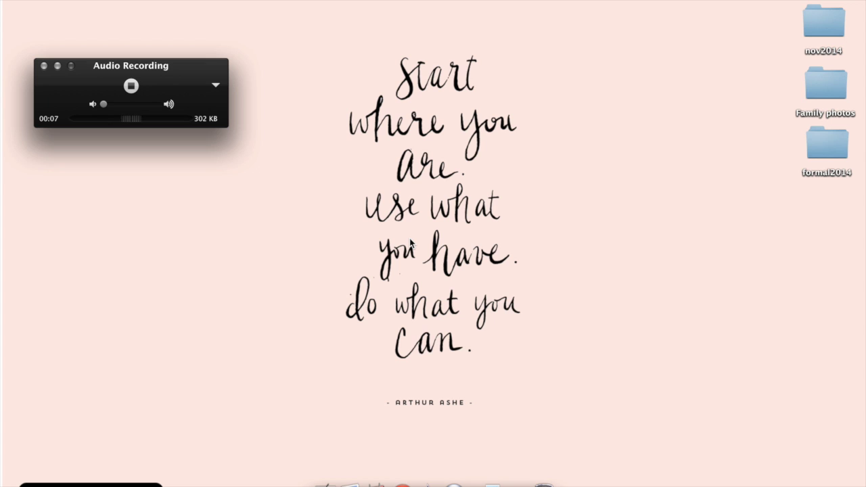
- Open Keynote and create a new presentation with the standard-size White theme
key(super+space)
text(key)
key(Return)
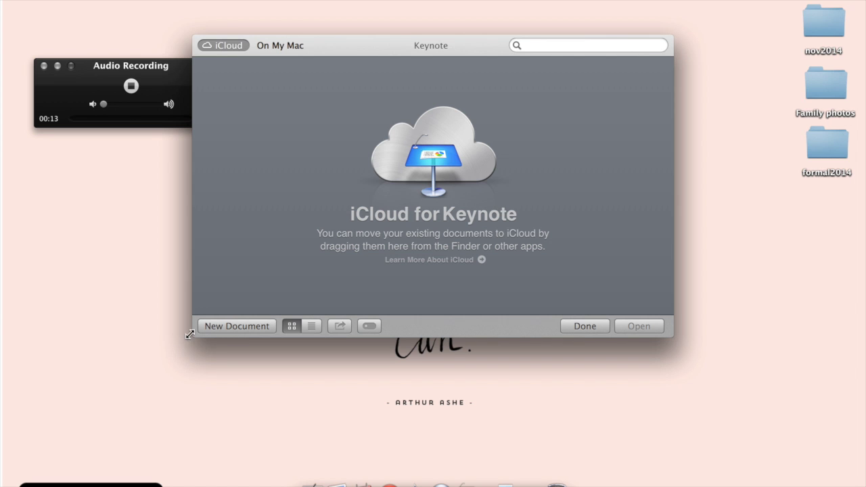
click(226, 328)
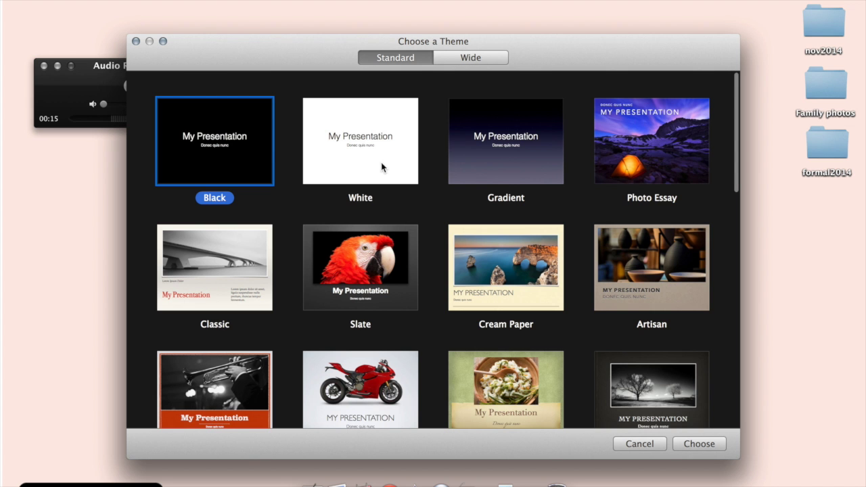
click(381, 167)
click(708, 444)
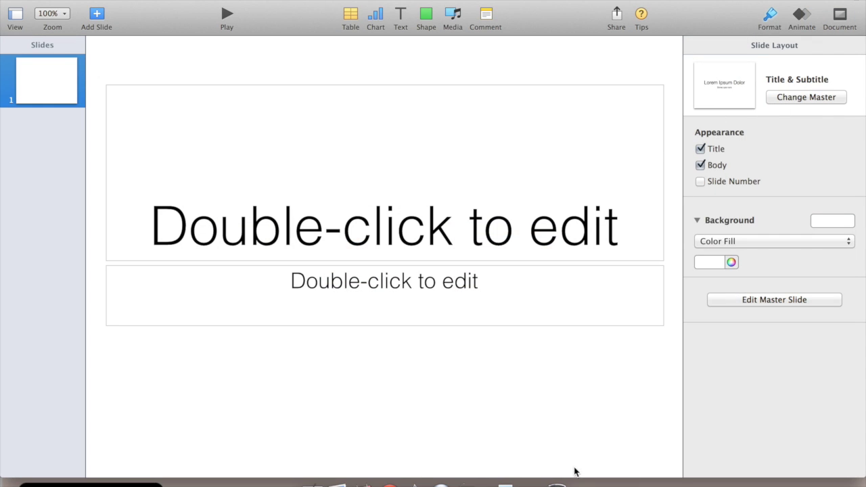
- Set a custom slide size of 1280 pts wide by 720 pts high for the slideshow
click(843, 18)
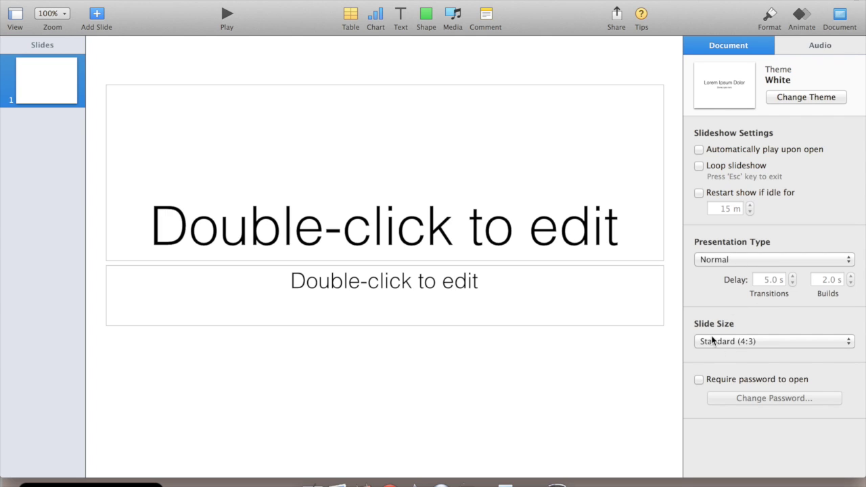
click(799, 342)
click(770, 372)
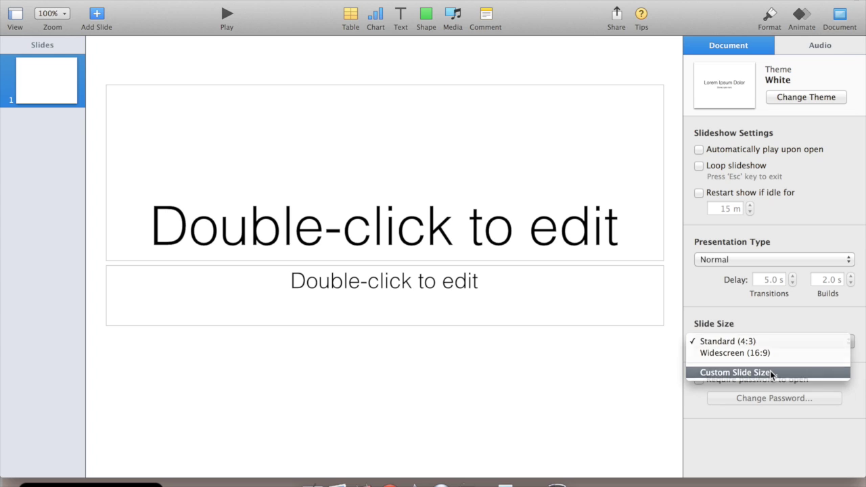
text(1280)
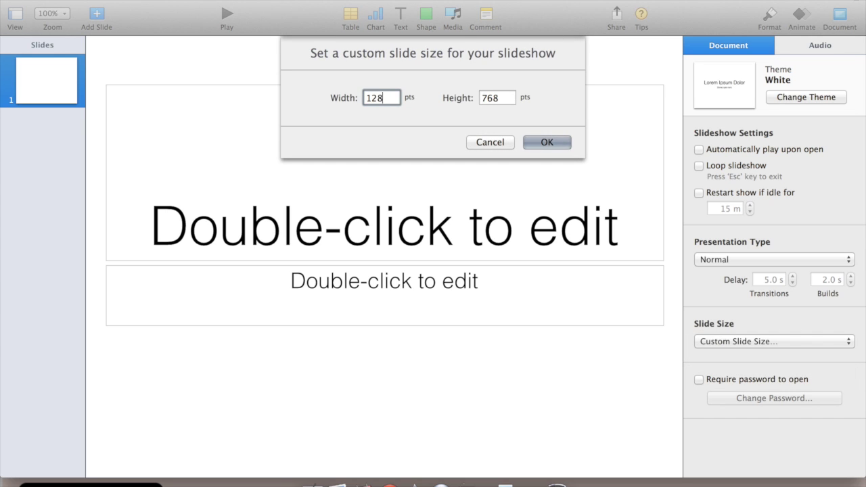
key(Tab)
text(720)
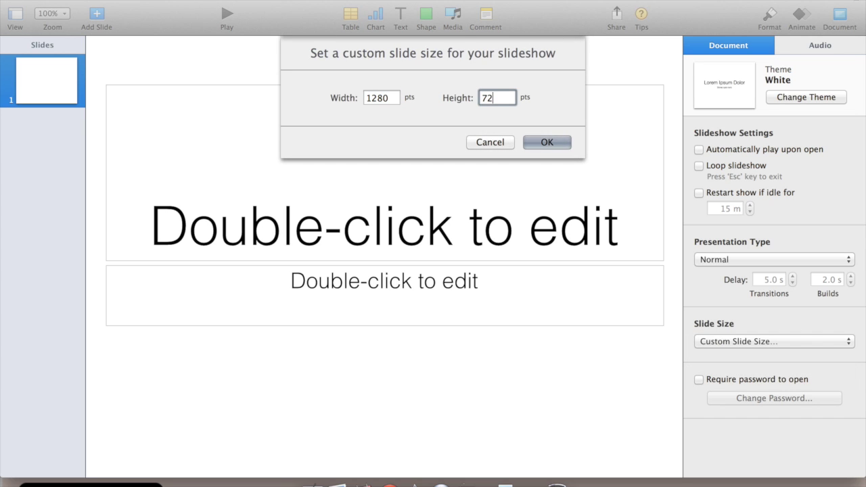
click(553, 142)
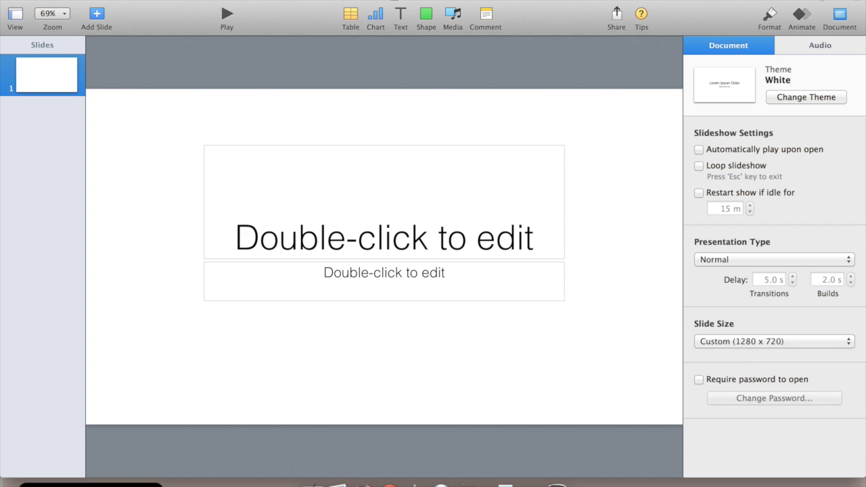
- Set the slide background to an image fill using the colourful feather picture from Downloads
click(769, 15)
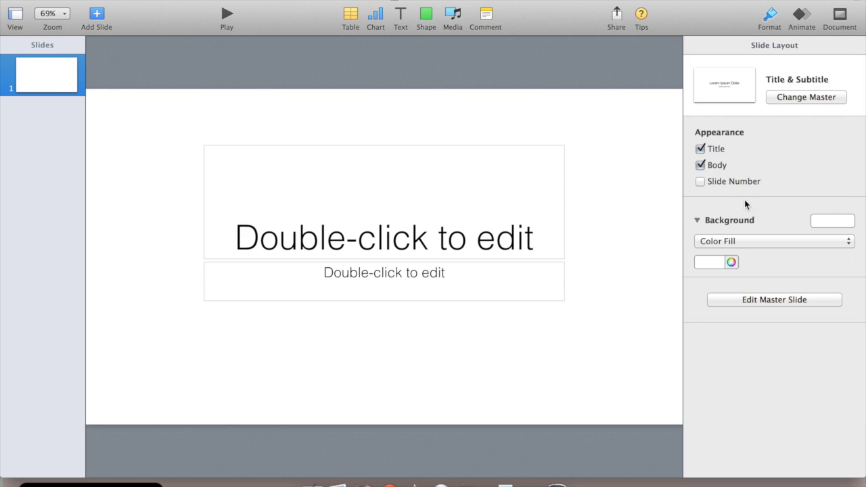
click(769, 241)
click(749, 276)
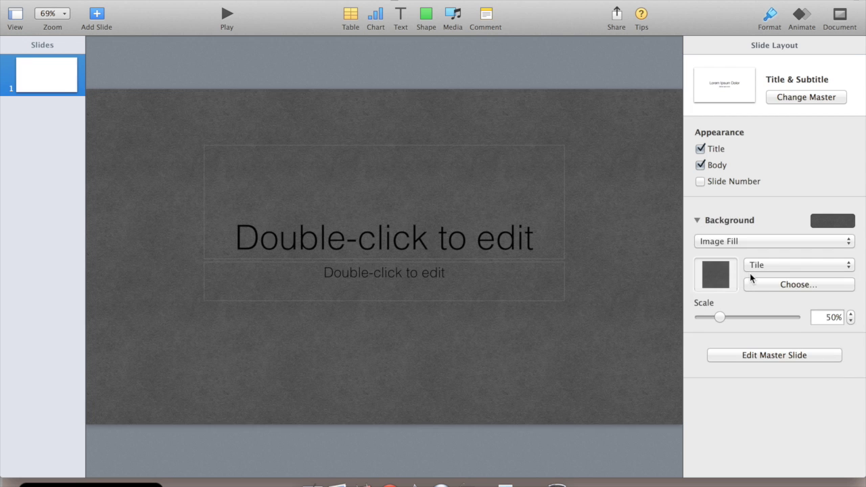
click(794, 286)
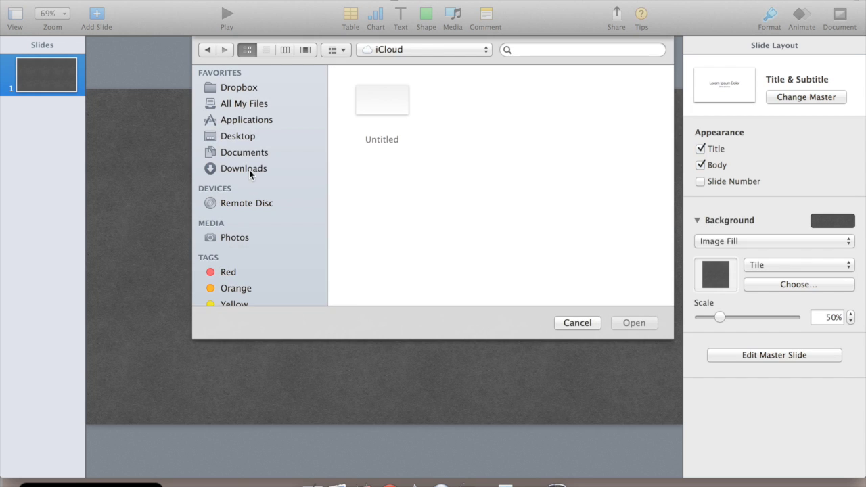
click(249, 170)
double_click(489, 114)
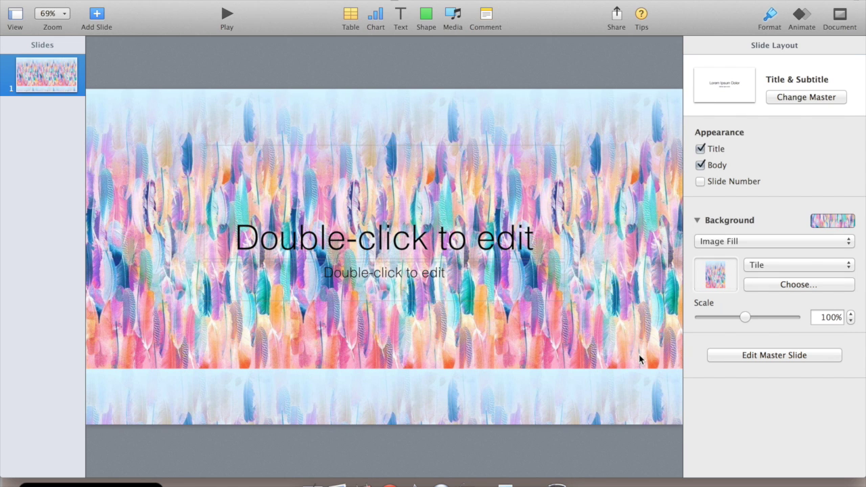
- Try the Stretch and Scale to Fill options on the background image and return it to Tile
click(792, 265)
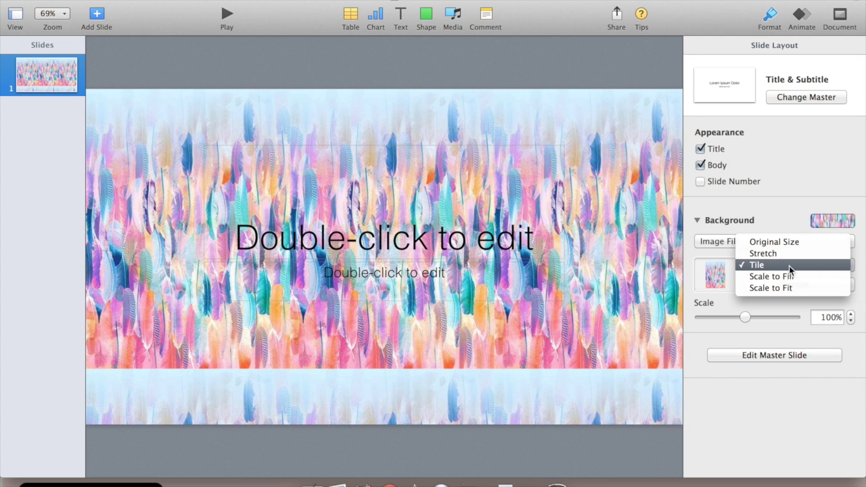
click(789, 259)
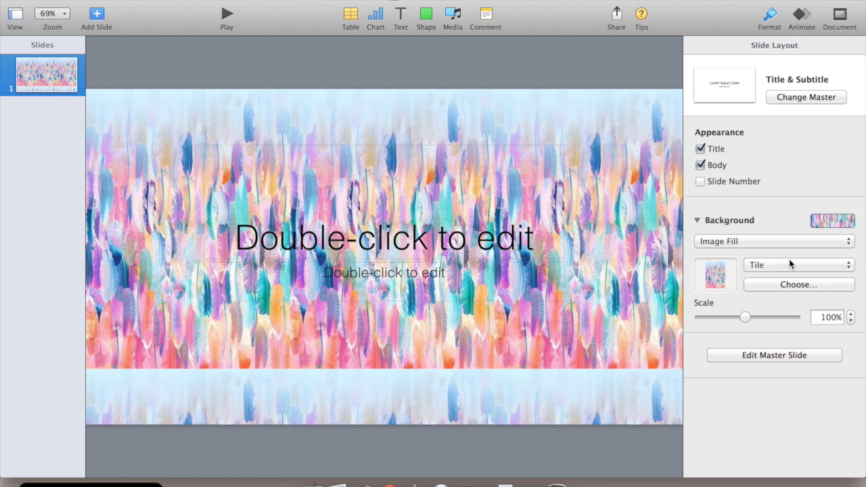
click(788, 260)
click(783, 253)
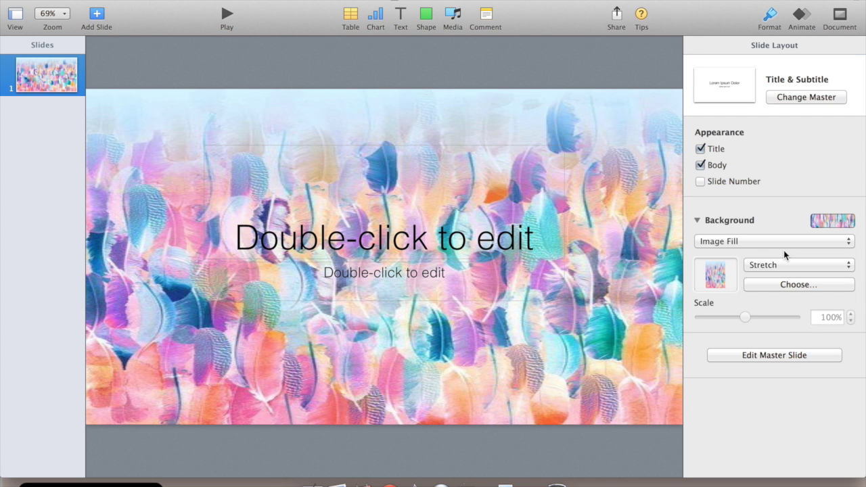
click(783, 263)
click(775, 292)
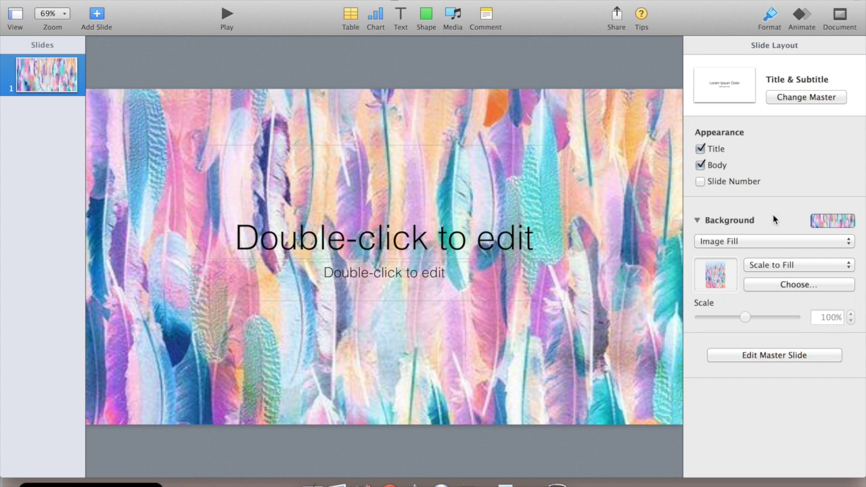
click(781, 265)
click(779, 252)
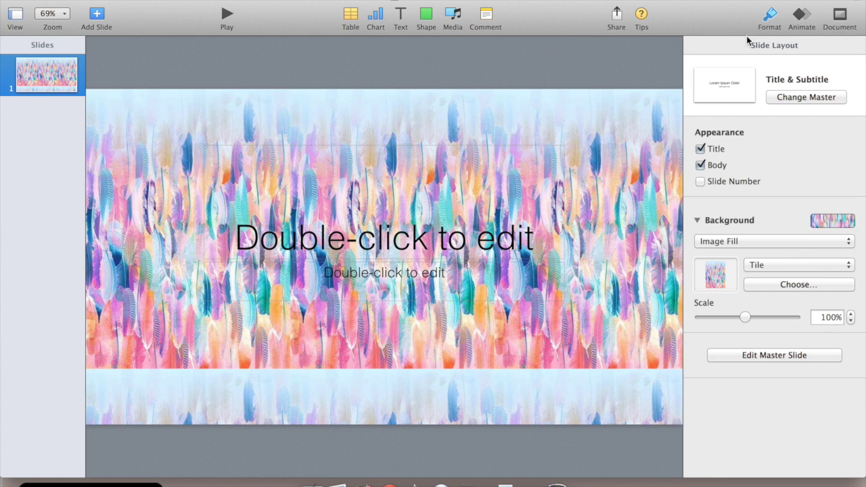
click(522, 211)
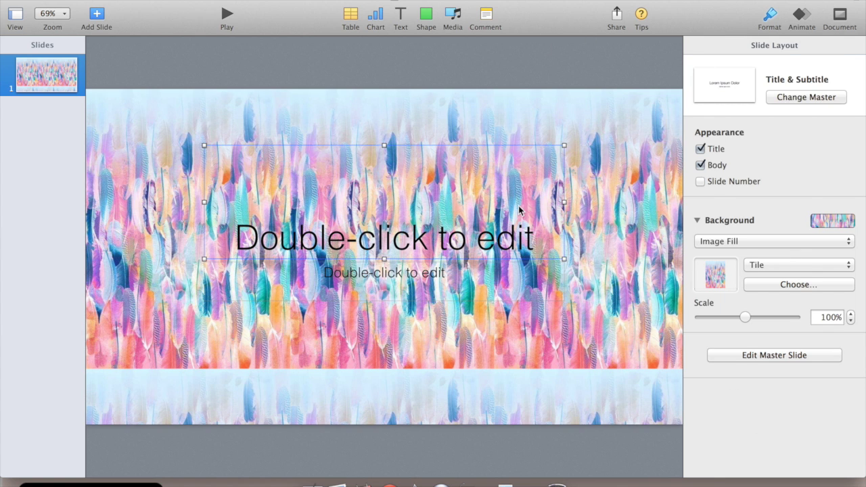
click(500, 232)
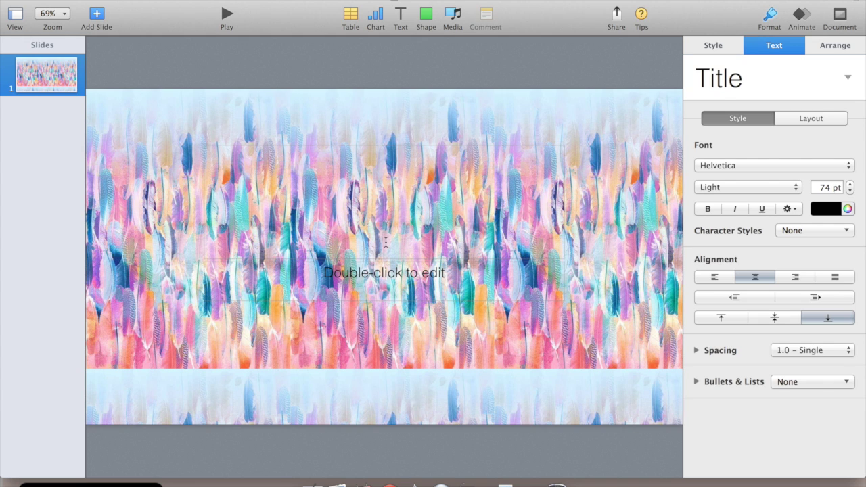
text(dfdf)
key(BackSpace)
key(BackSpace)
key(BackSpace)
key(BackSpace)
- Delete the subtitle and title placeholders from the slide
click(465, 274)
key(Delete)
click(465, 245)
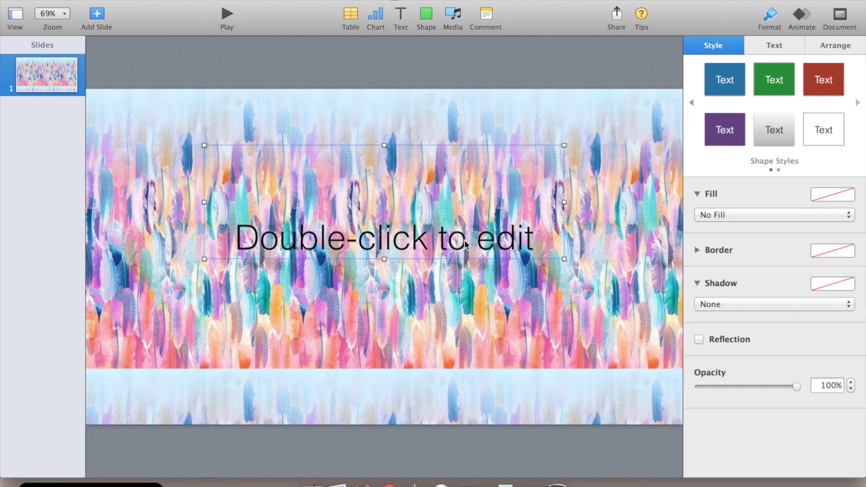
key(Delete)
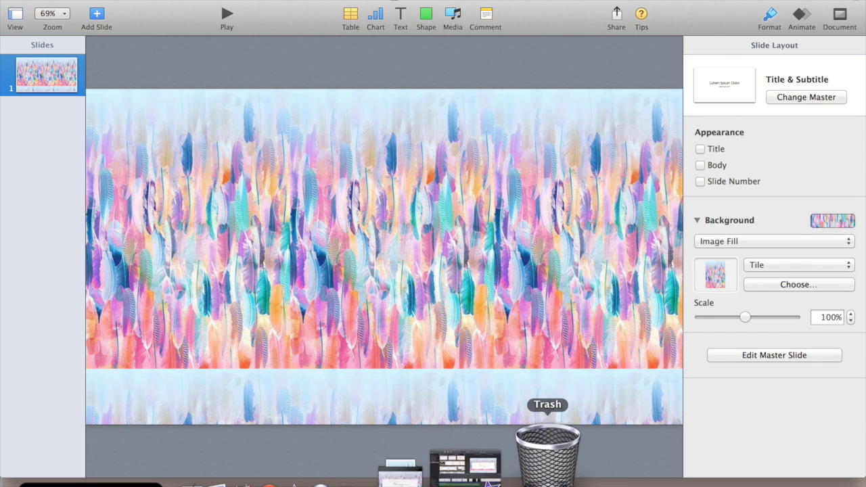
- Insert youtube.jpg from the downloaded files, scaled down near the slide's centre, and give it a bordered image style
click(508, 476)
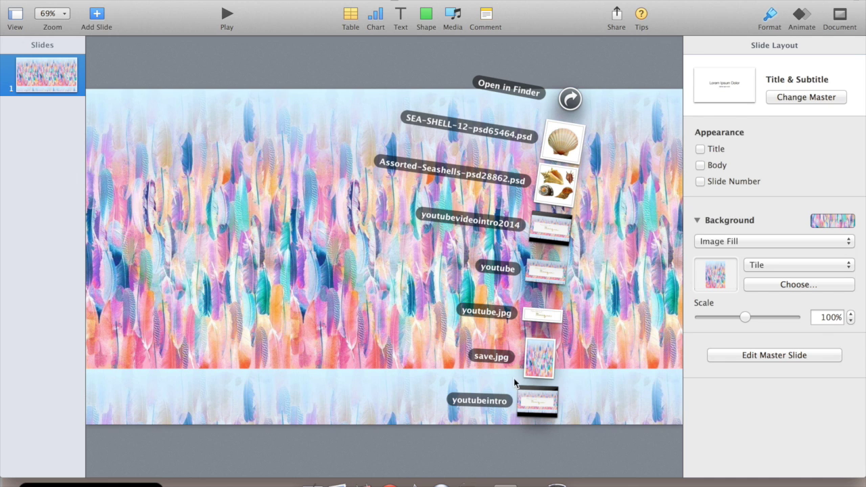
drag(543, 316, 296, 245)
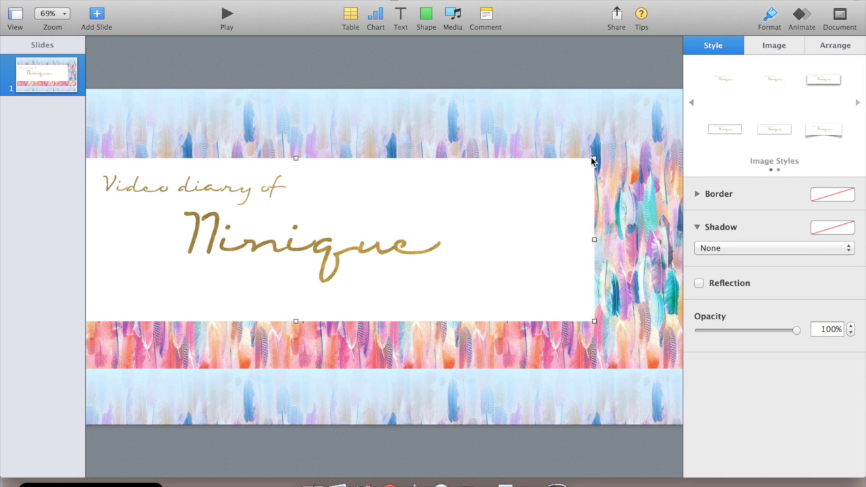
drag(593, 157, 400, 216)
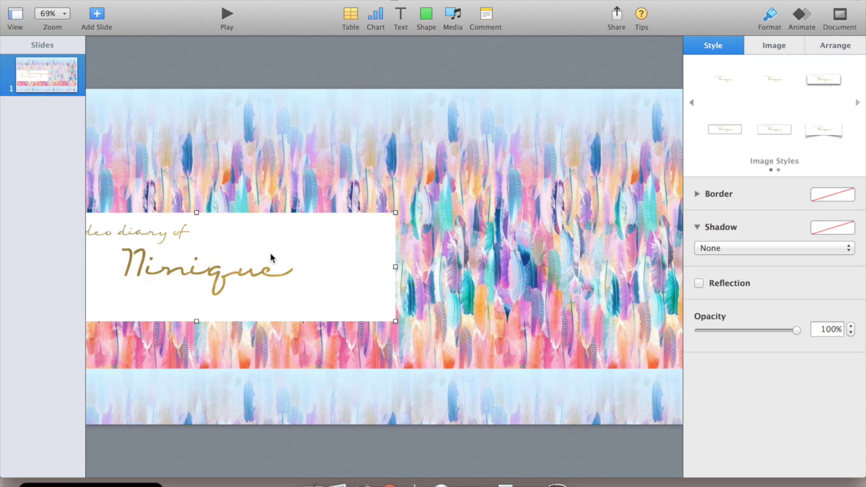
drag(270, 255, 449, 245)
click(821, 130)
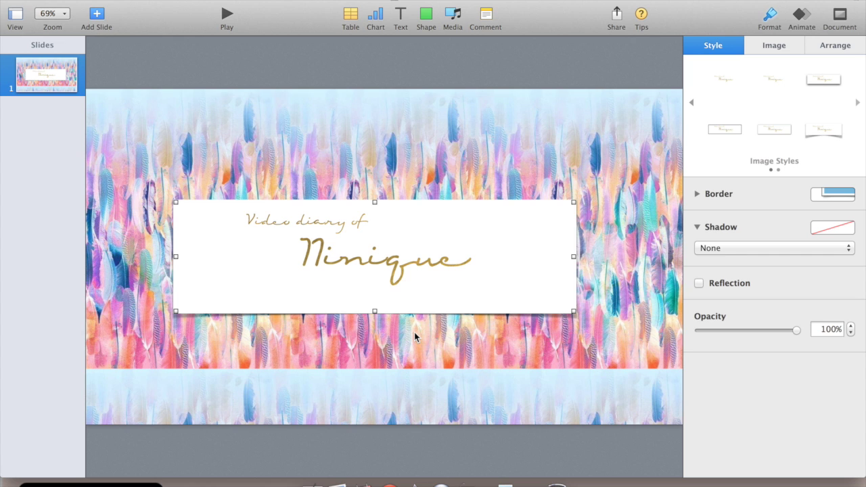
- Add an Iris build-in effect to the title image with a duration of 1.25 s
click(803, 19)
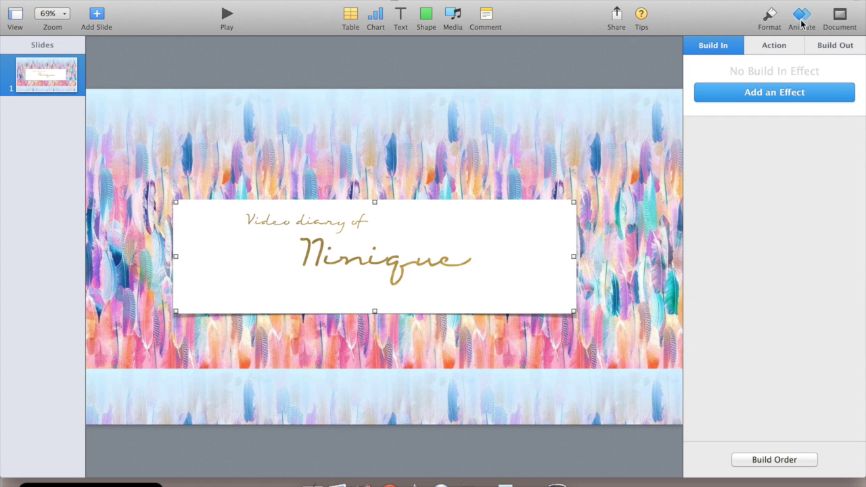
click(776, 93)
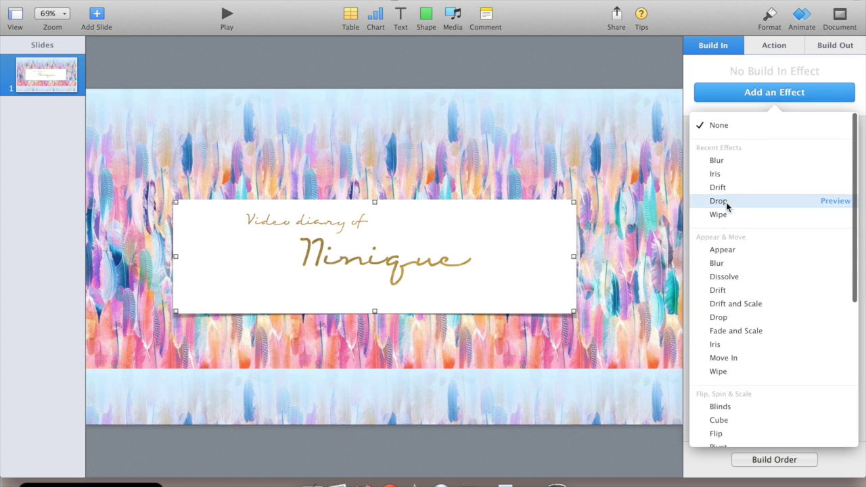
click(716, 173)
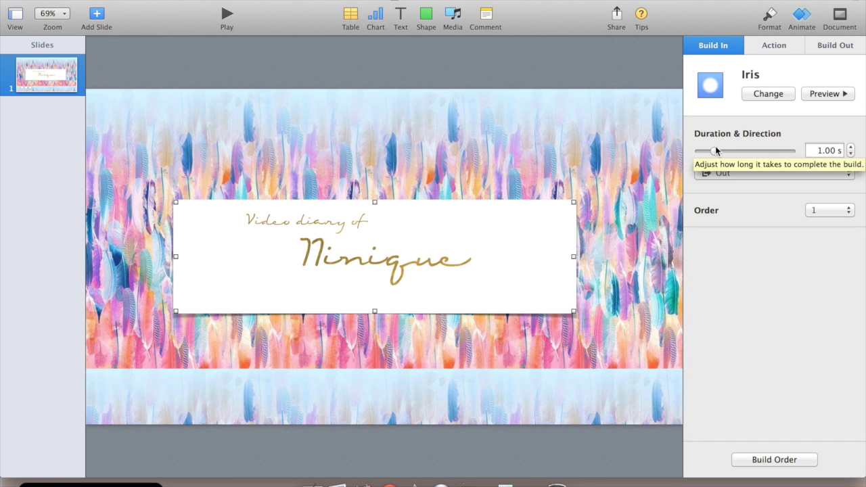
drag(716, 147, 717, 147)
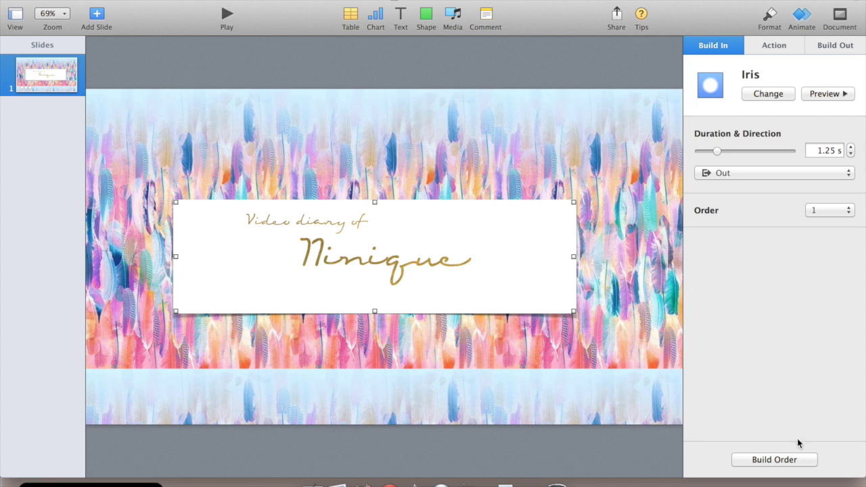
- Set the title image's Iris build to start After Transition in the build order
click(790, 460)
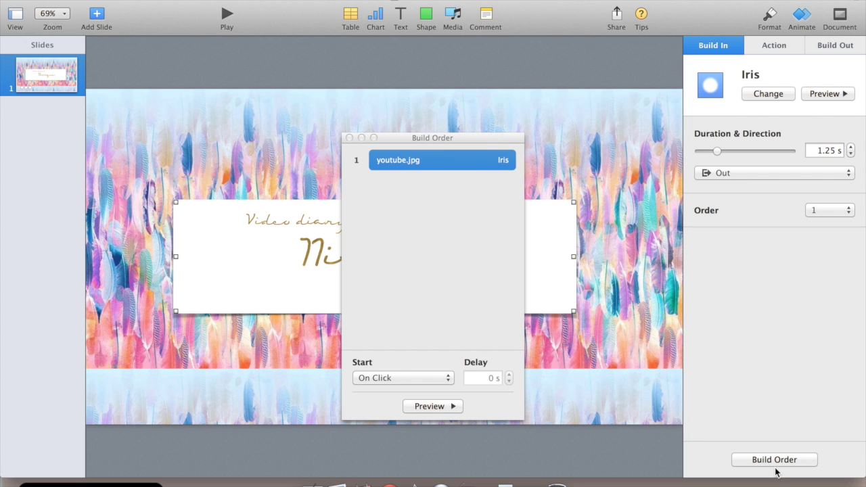
click(405, 378)
click(405, 385)
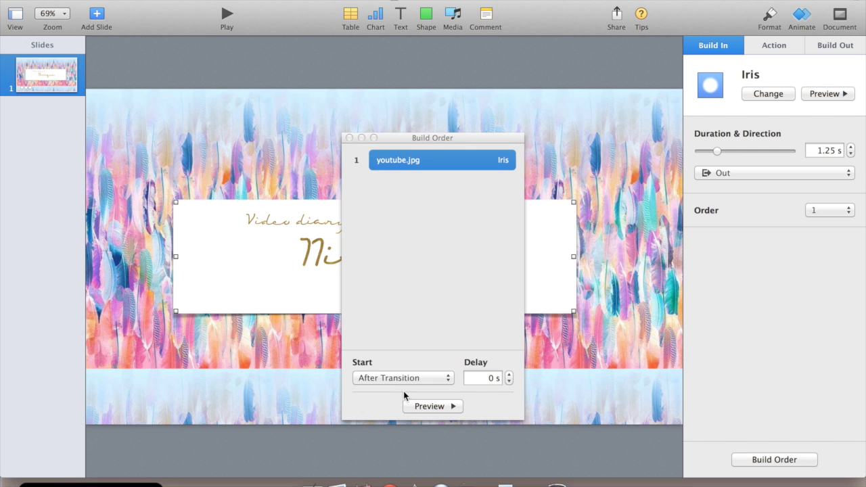
click(349, 138)
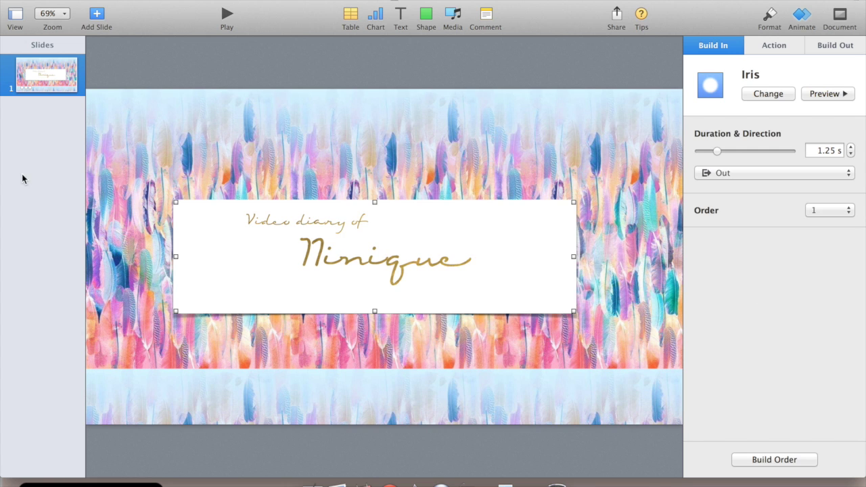
- Add a Confetti transition effect to slide 1
click(37, 190)
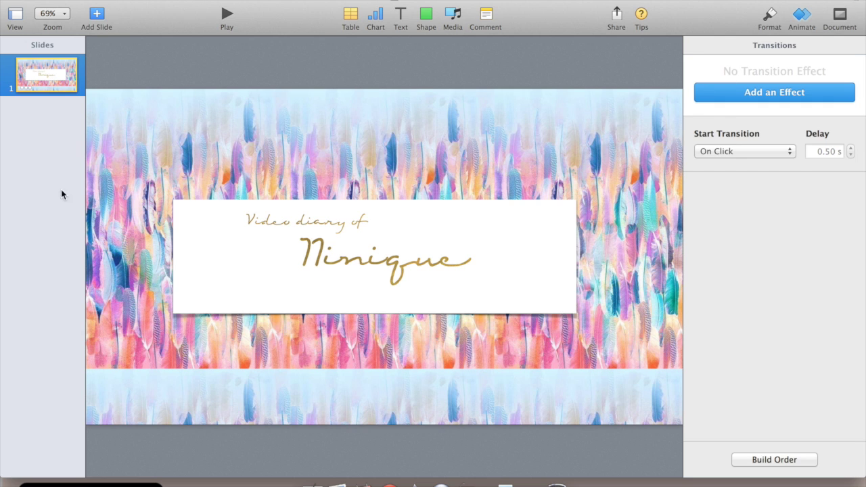
click(769, 93)
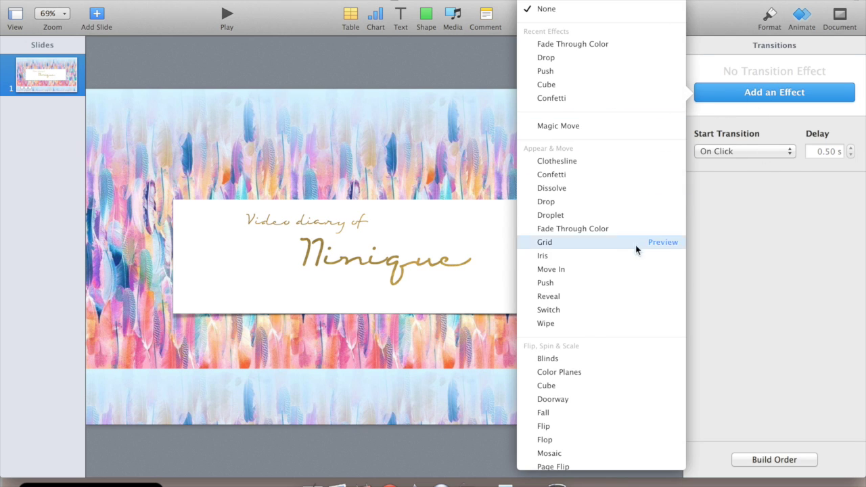
click(571, 176)
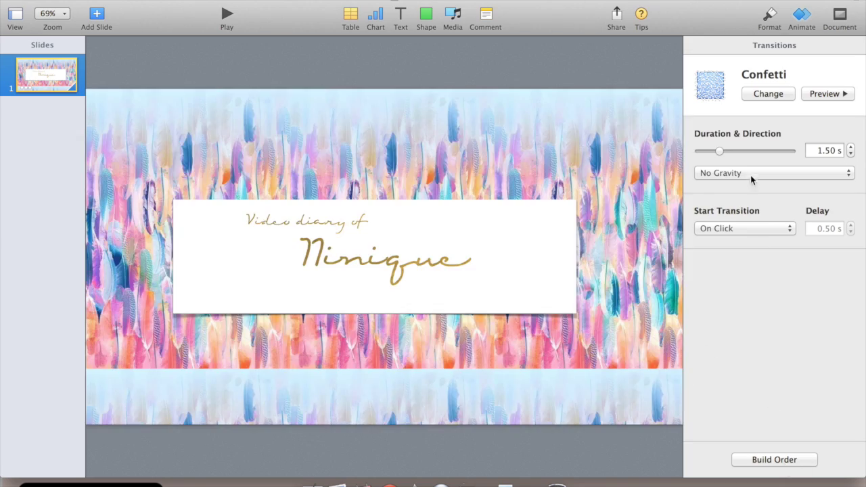
- Set slide 1's transition to start automatically, change its effect to Grid and preview it
click(749, 228)
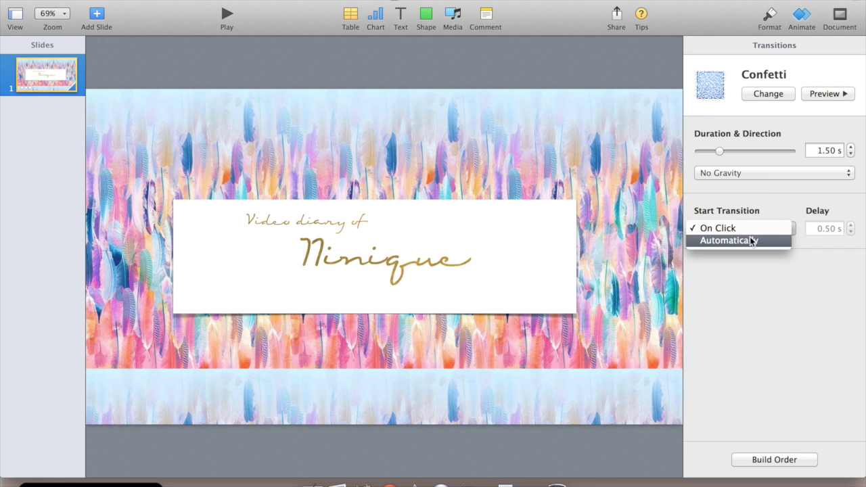
click(748, 241)
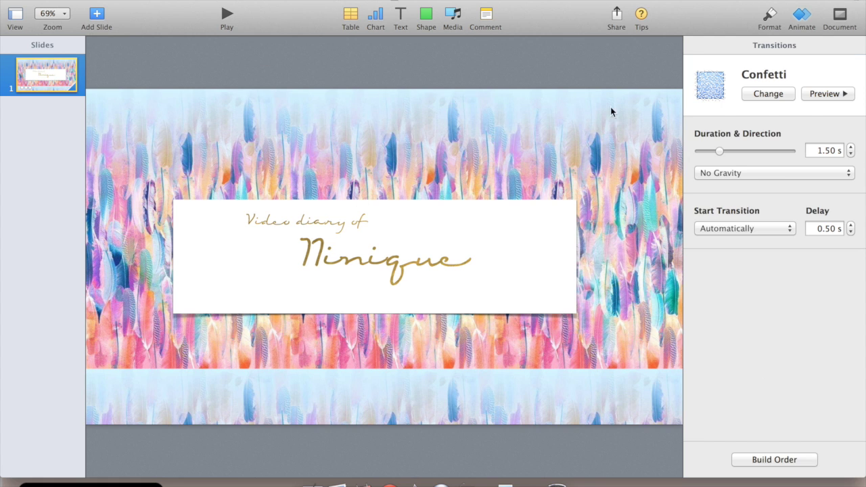
click(781, 95)
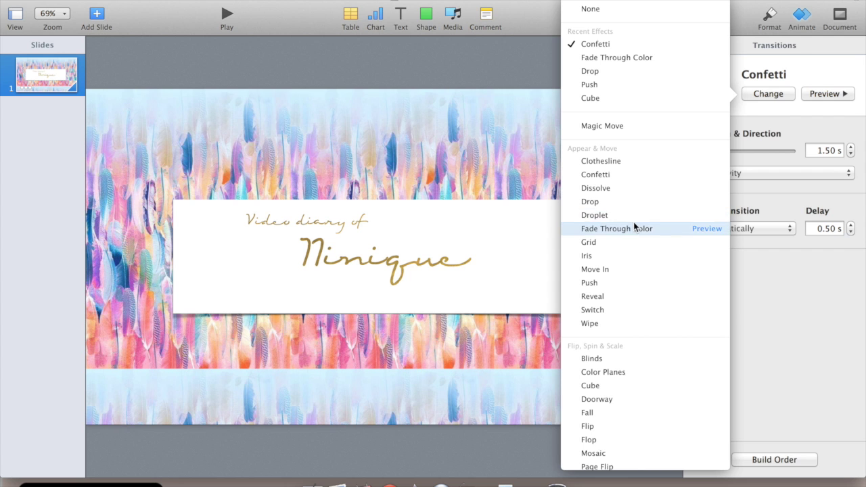
key(Escape)
click(826, 94)
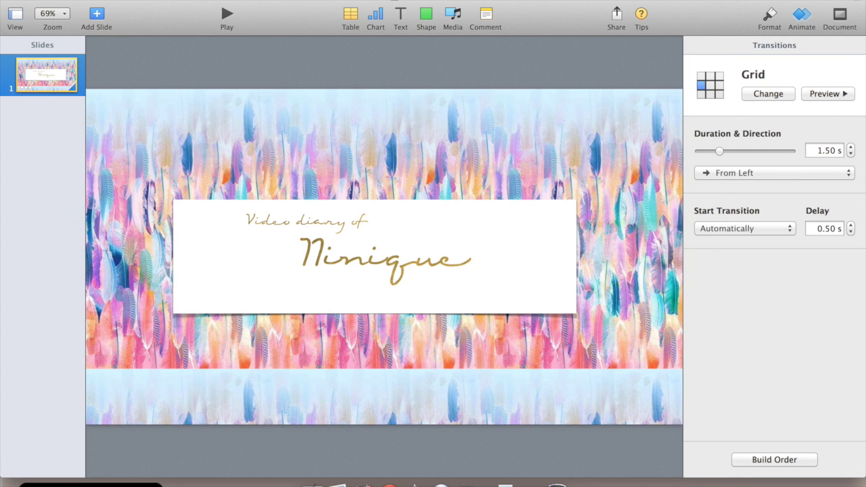
- Start exporting the presentation as a QuickTime movie
click(102, 0)
mouse_move(133, 122)
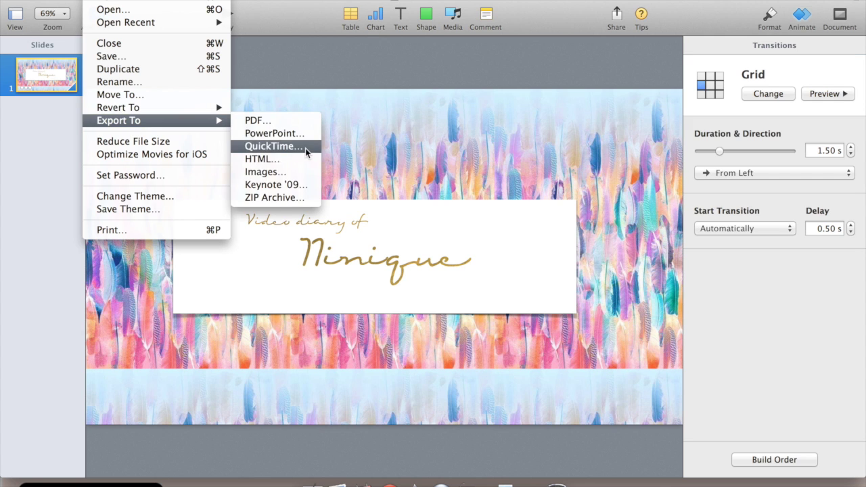
click(286, 149)
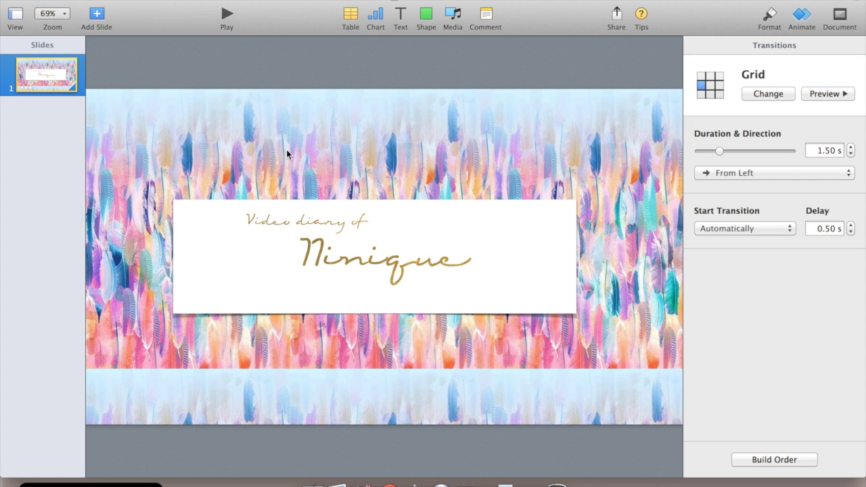